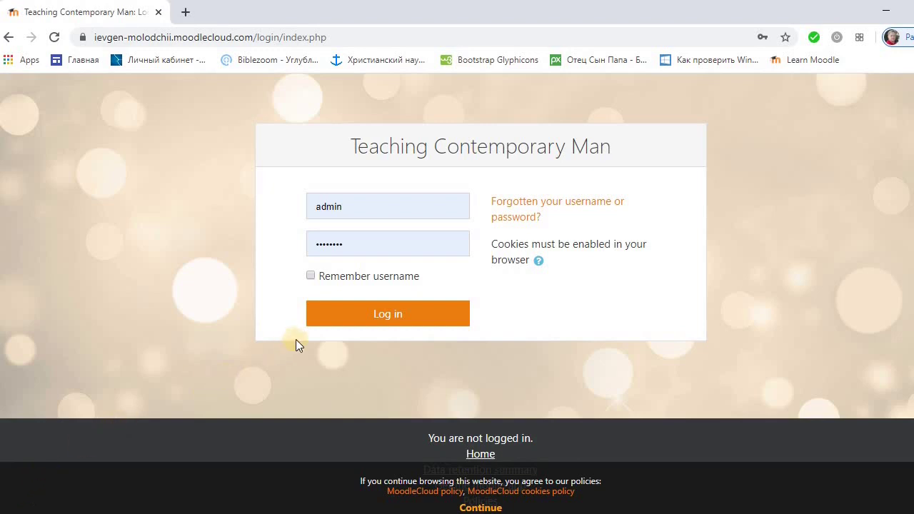
Log in to the MoodleCloud site with the administrator credentials
click(337, 322)
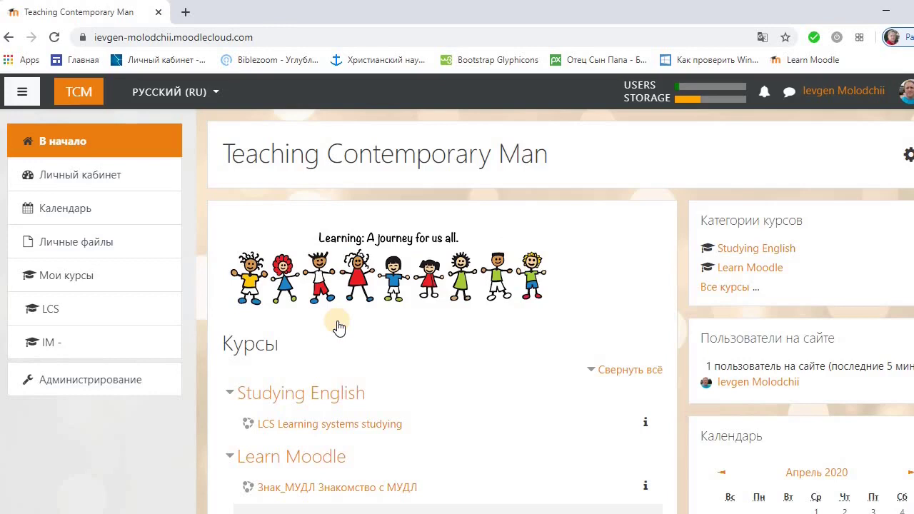
Go to Администрирование › Пользователи and open the Добавить пользователя form
click(111, 382)
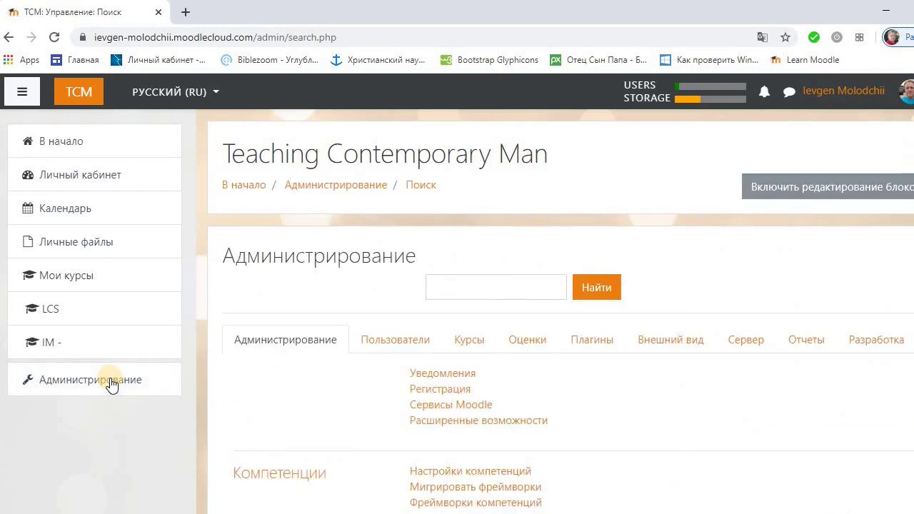
click(388, 347)
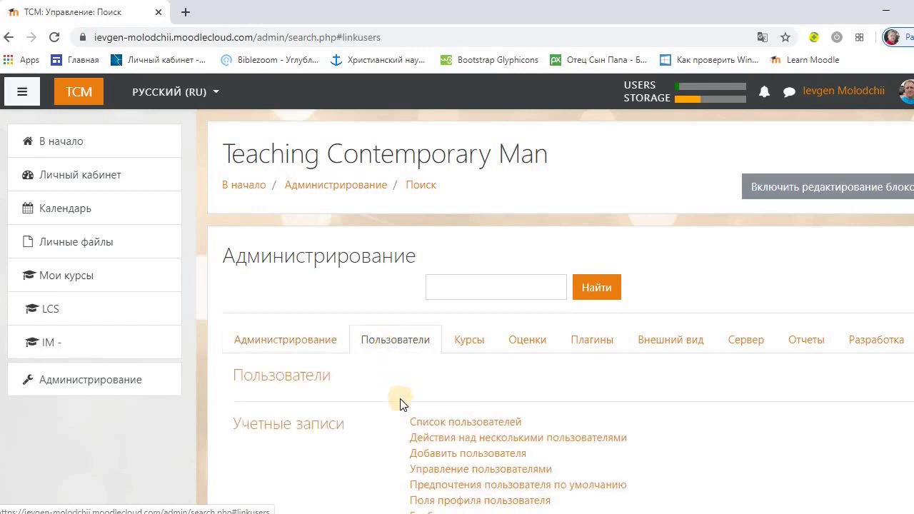
click(426, 456)
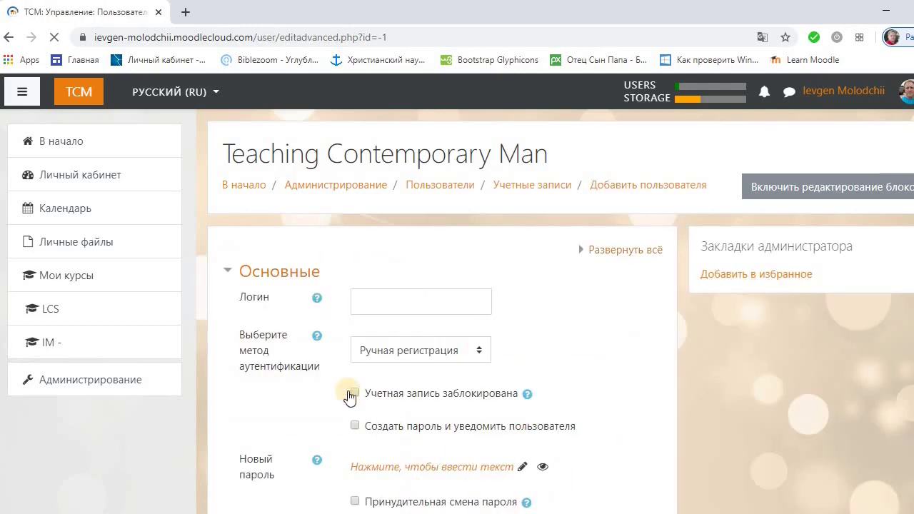
Enter the new user's login and enable Создать пароль и уведомить пользователя
click(369, 301)
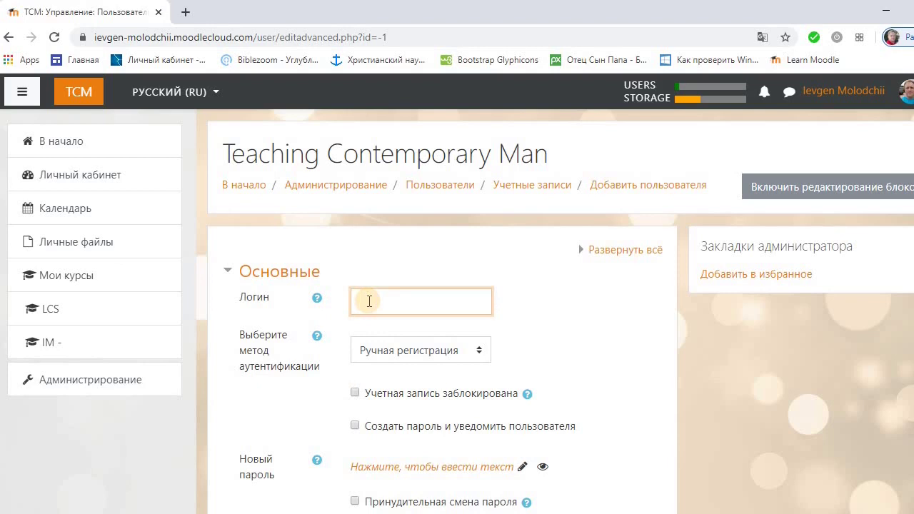
text(yevgen)
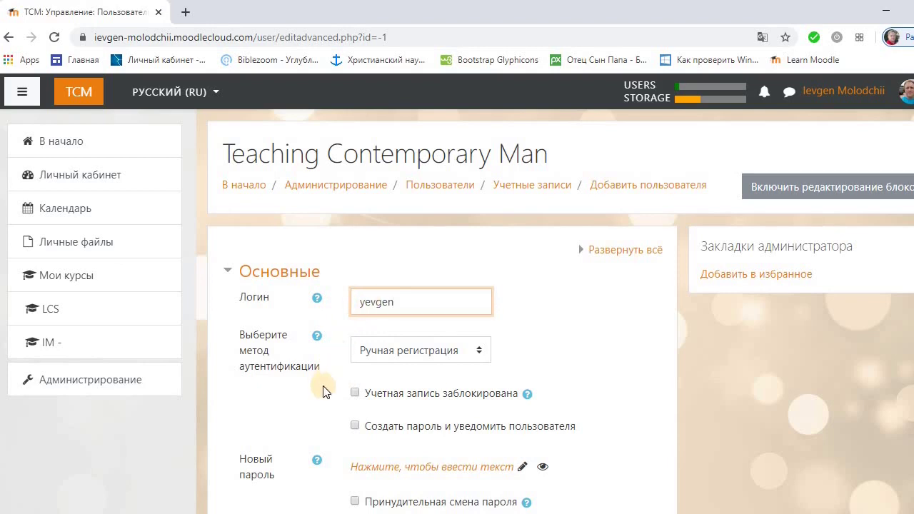
click(355, 426)
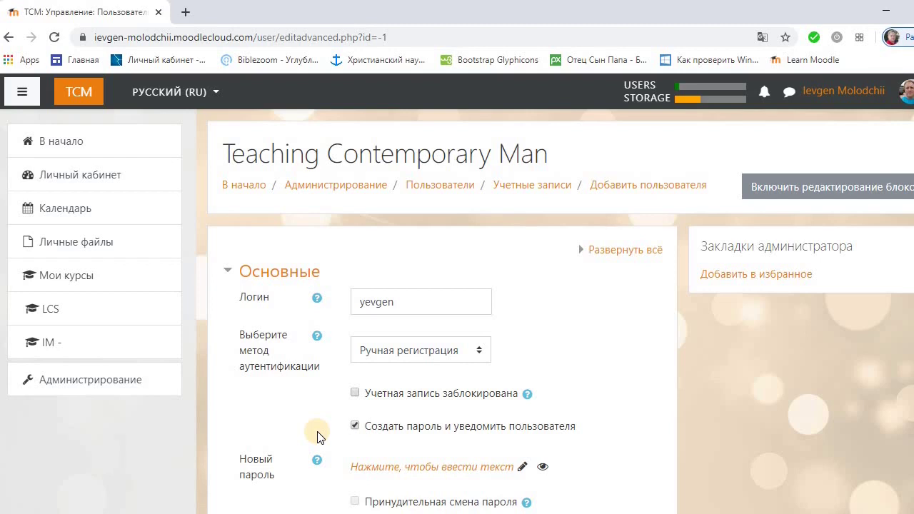
Fill in the new user's first name and surname, and paste their e-mail address
scroll(318, 434, down, 3)
click(362, 419)
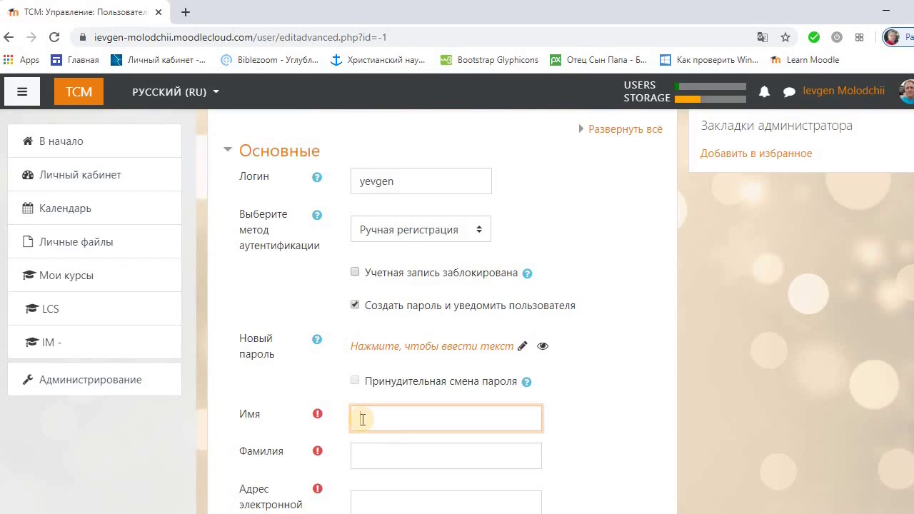
click(364, 455)
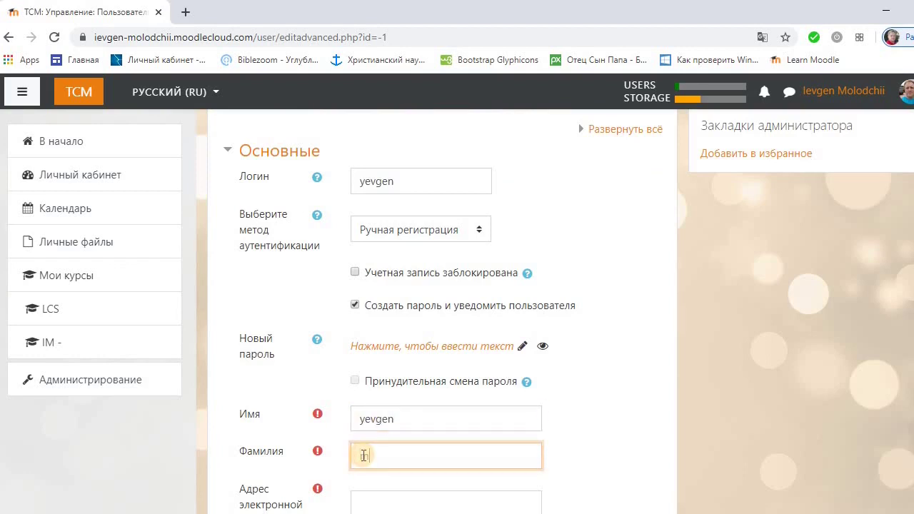
scroll(337, 463, down, 2)
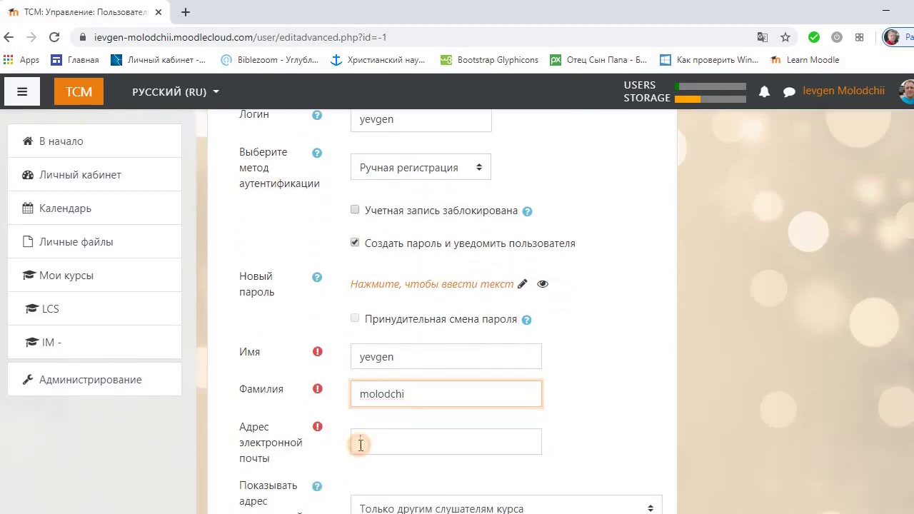
click(361, 445)
key(ctrl+v)
scroll(313, 461, down, 2)
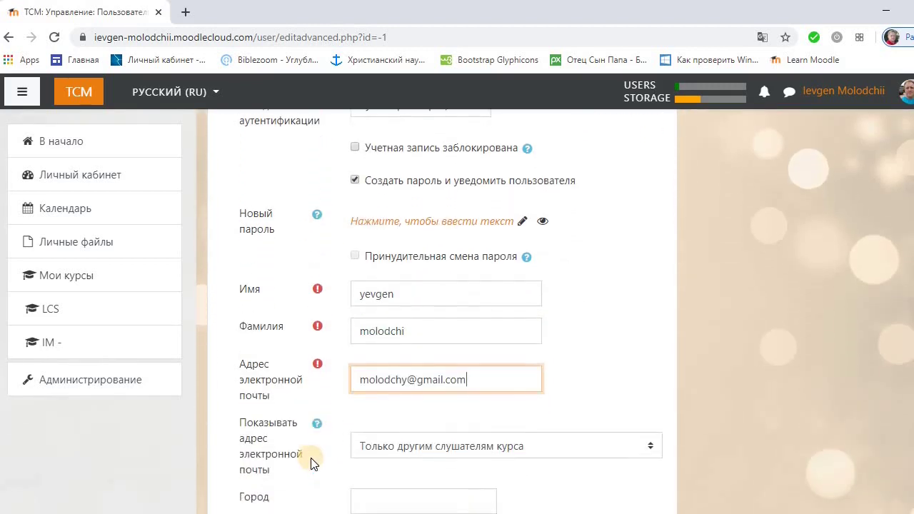
scroll(313, 459, down, 2)
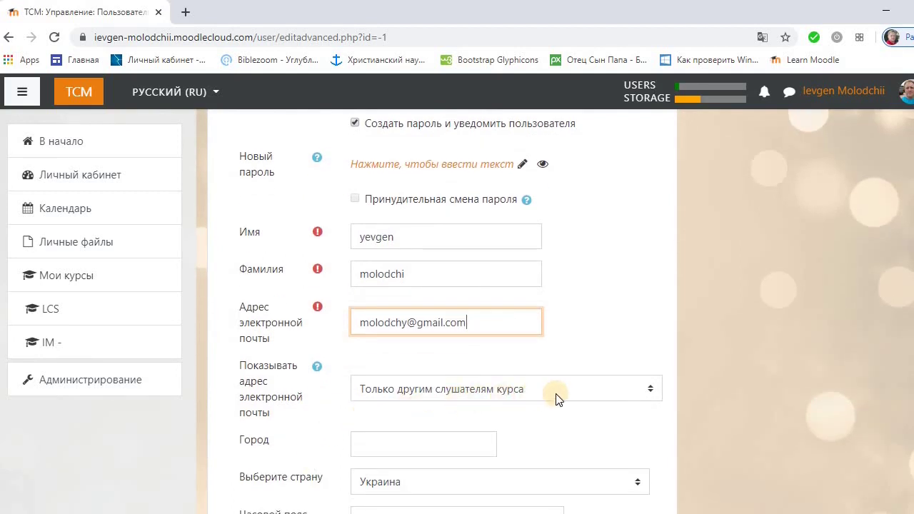
Leave the e-mail visibility setting unchanged and set the city to Poltava
click(651, 390)
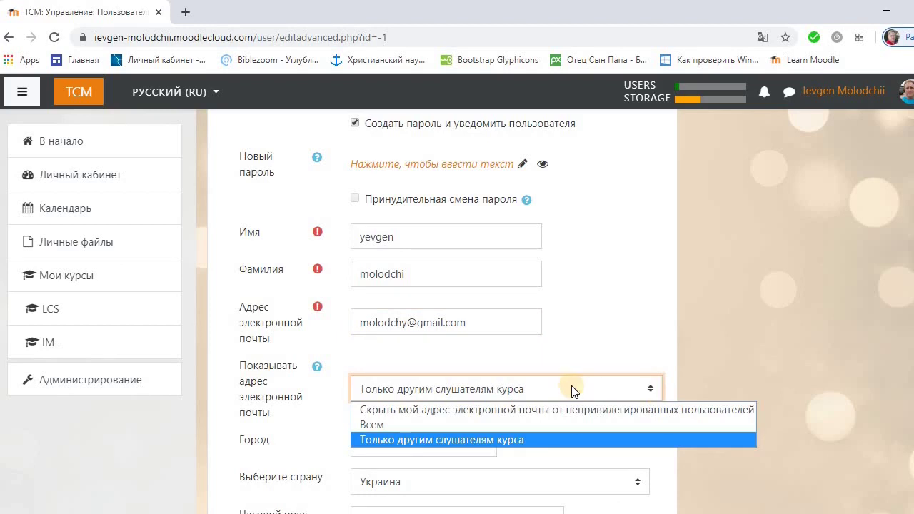
click(322, 408)
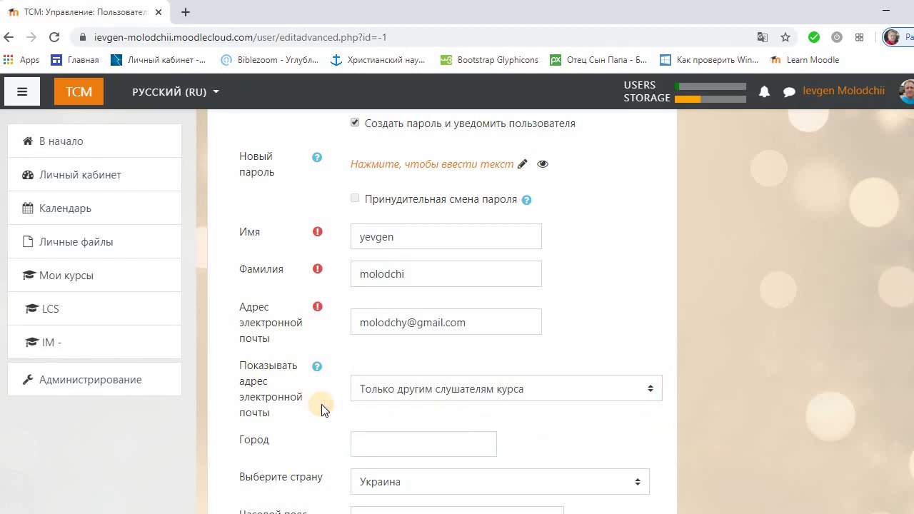
click(362, 442)
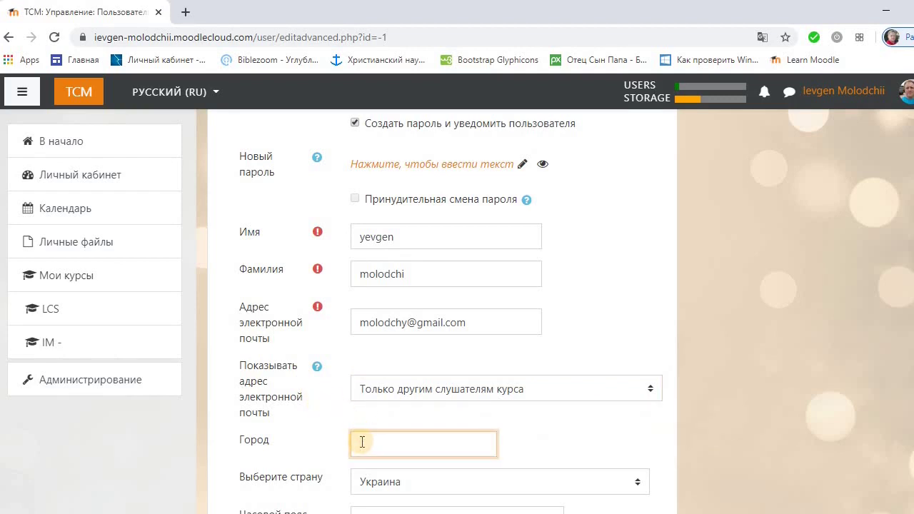
text(Poltava)
Submit the form with Создать пользователя to create the account
scroll(309, 454, down, 3)
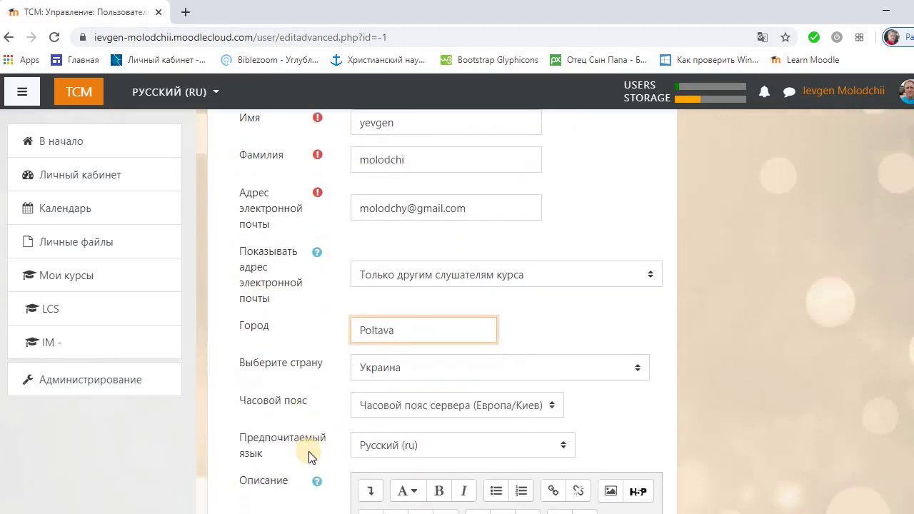
scroll(309, 457, down, 2)
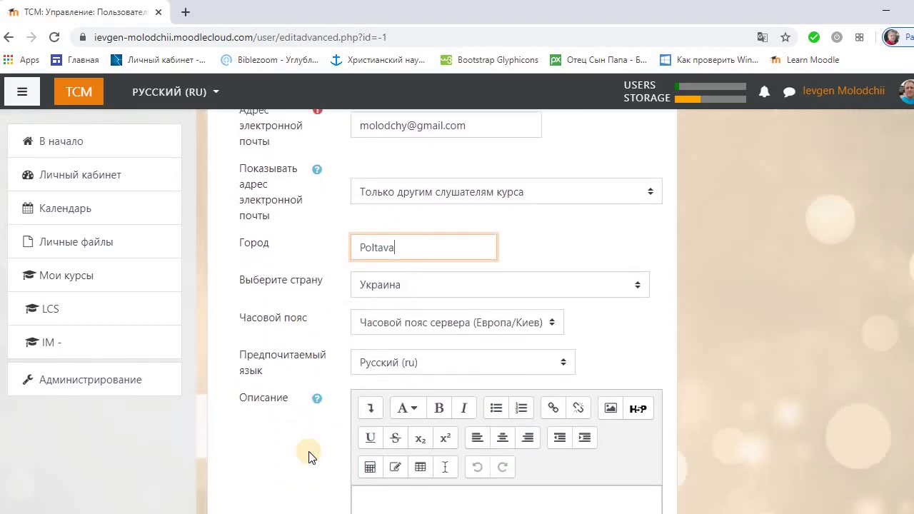
scroll(308, 458, down, 10)
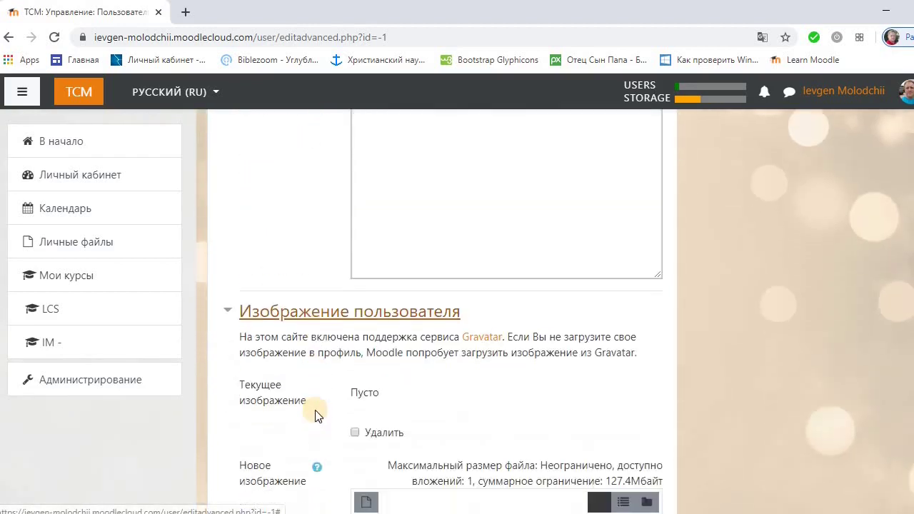
scroll(318, 416, down, 3)
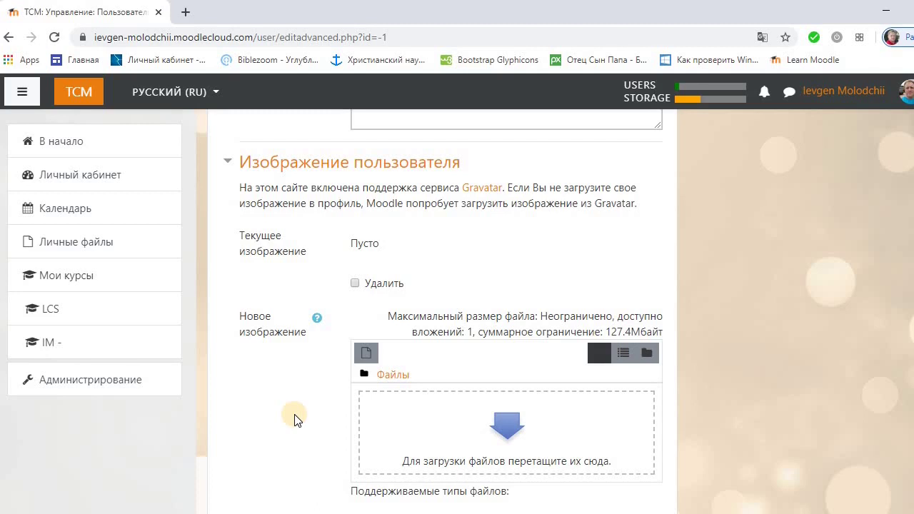
scroll(297, 420, down, 4)
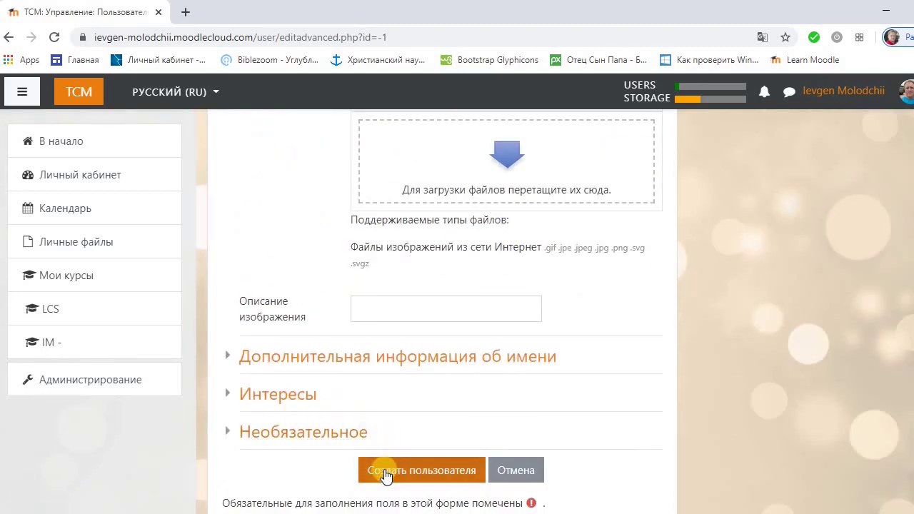
click(385, 473)
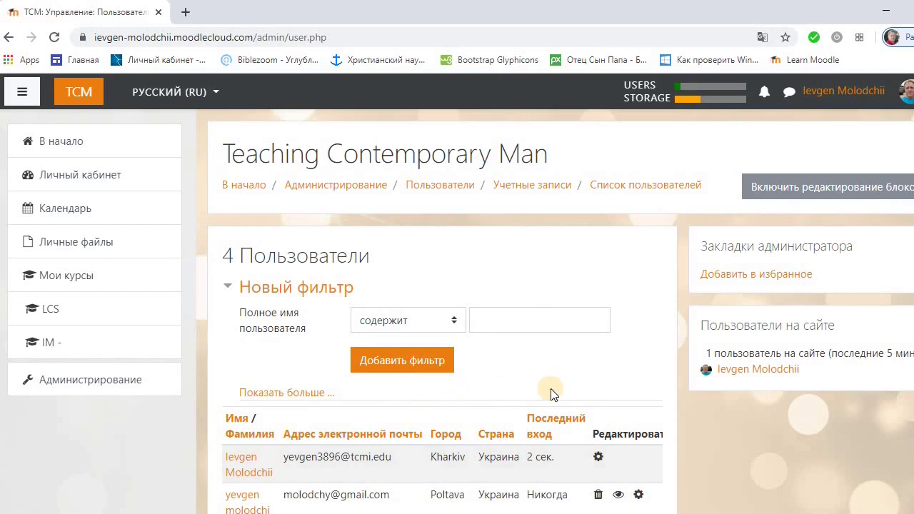
Check the new user in the 4-user list and return to the site home page
scroll(550, 390, down, 1)
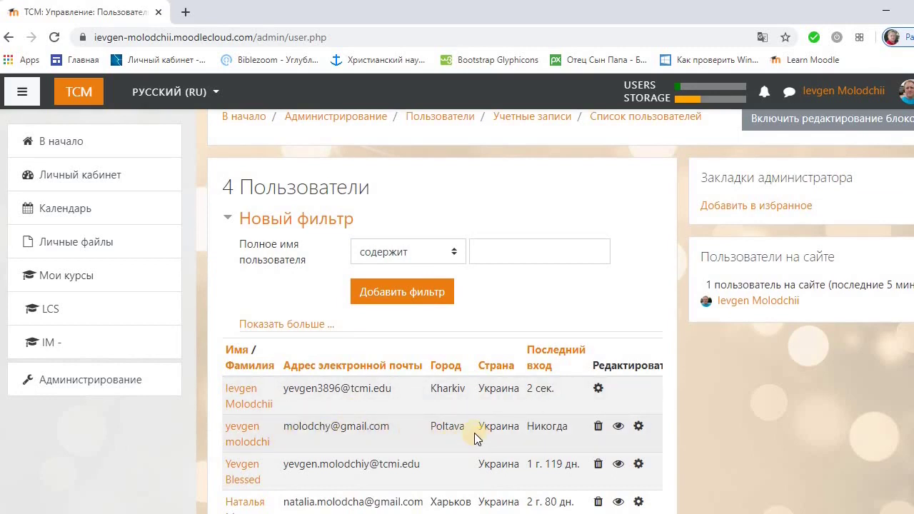
click(79, 143)
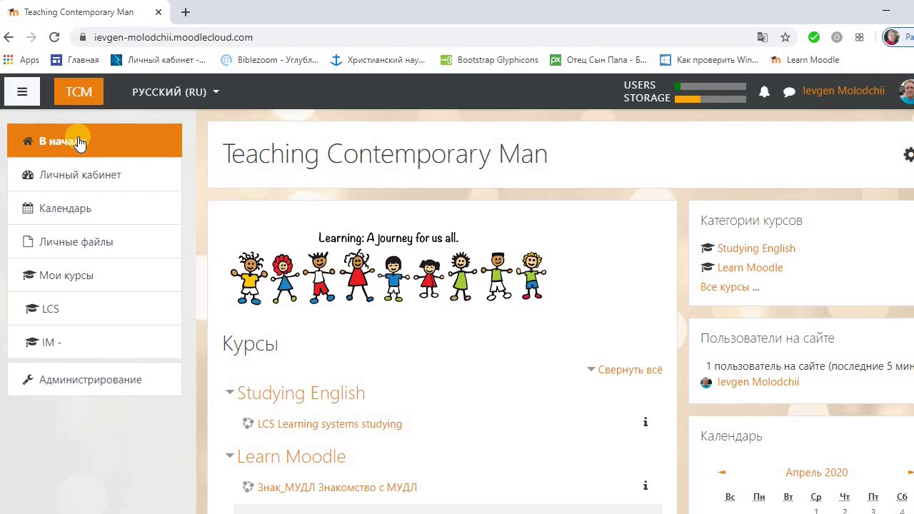
Open Знакомство с МУДЛ under Learn Moodle and view its Участники page
click(256, 463)
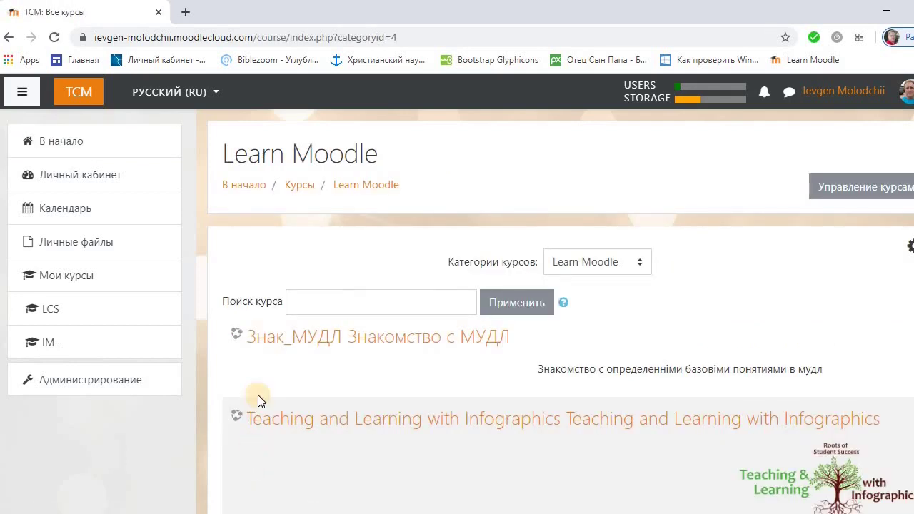
click(268, 343)
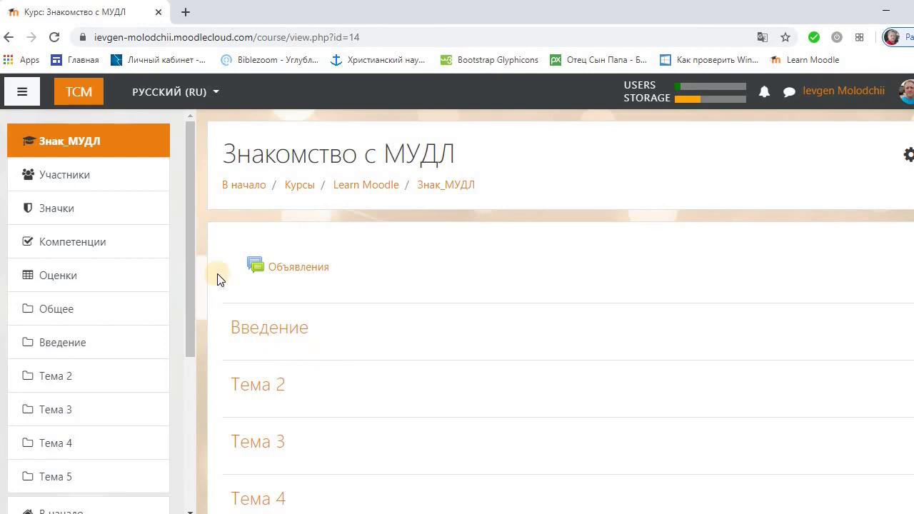
click(78, 180)
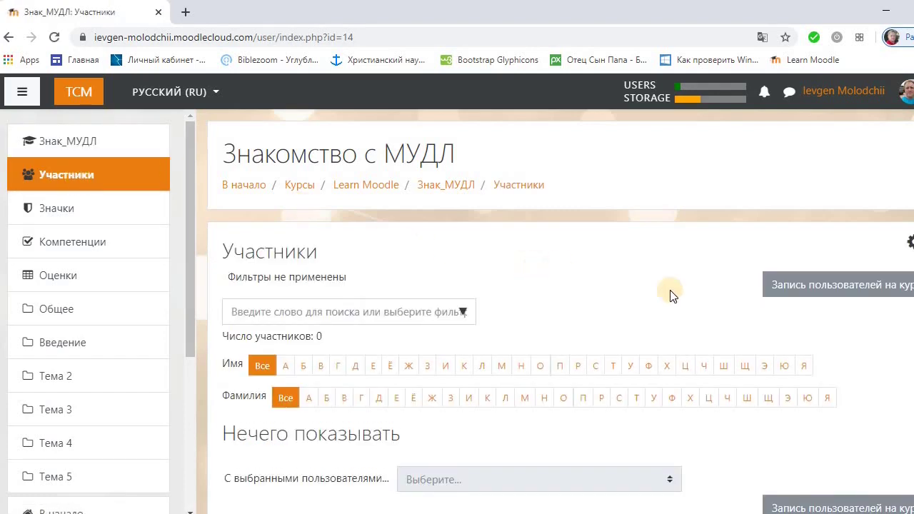
Search 'm', select the newly created user, and enrol them with the Студент role
click(802, 299)
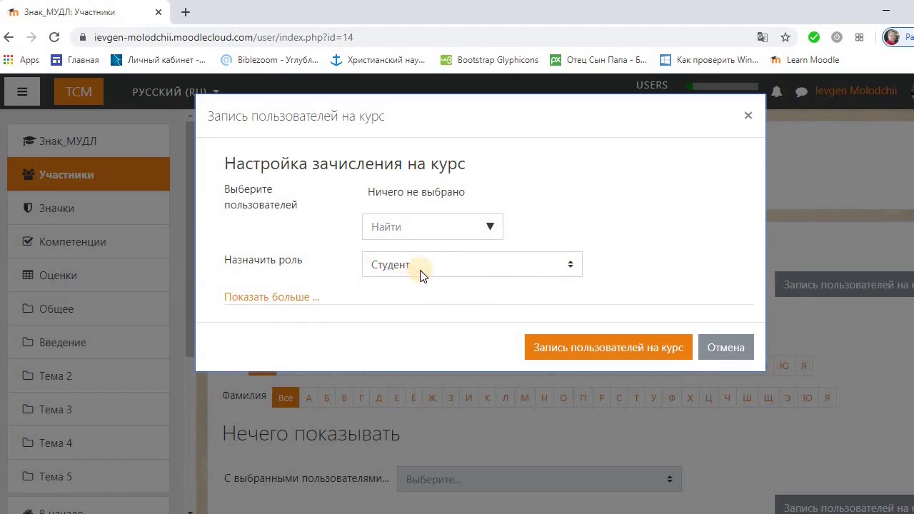
click(386, 229)
text(m)
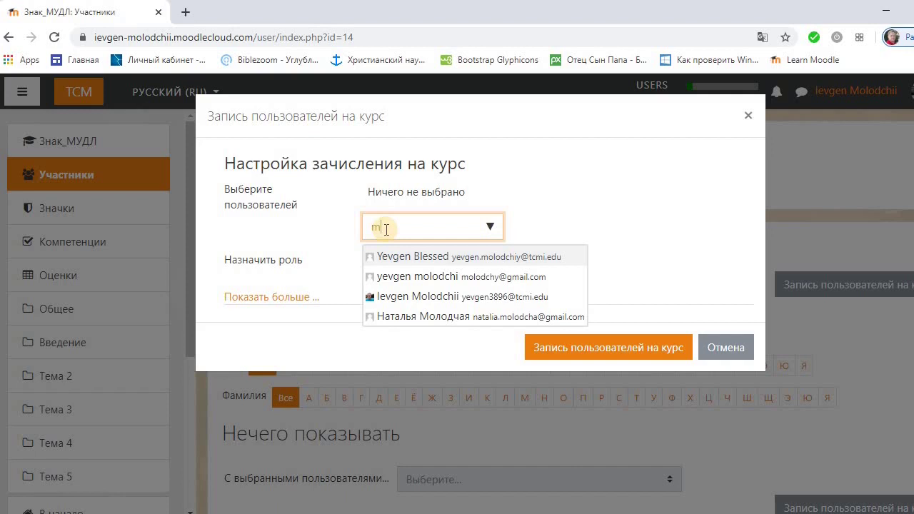
click(385, 277)
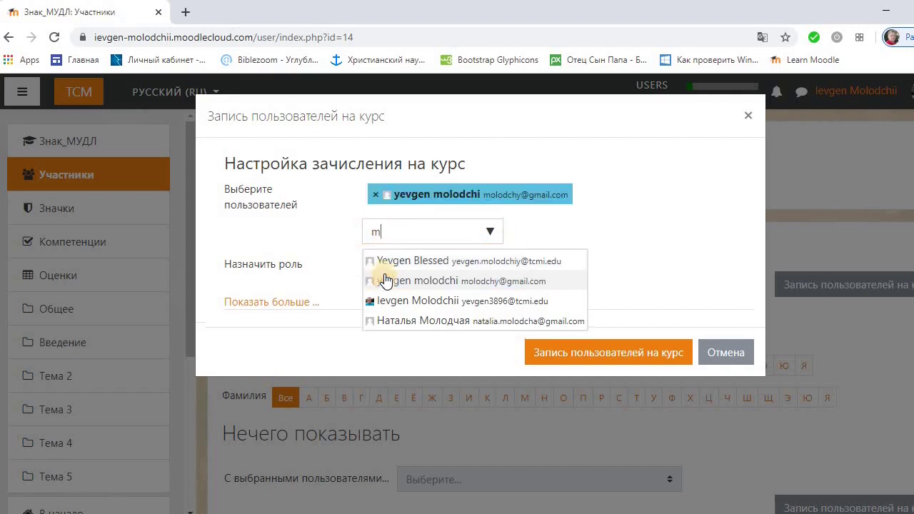
click(583, 353)
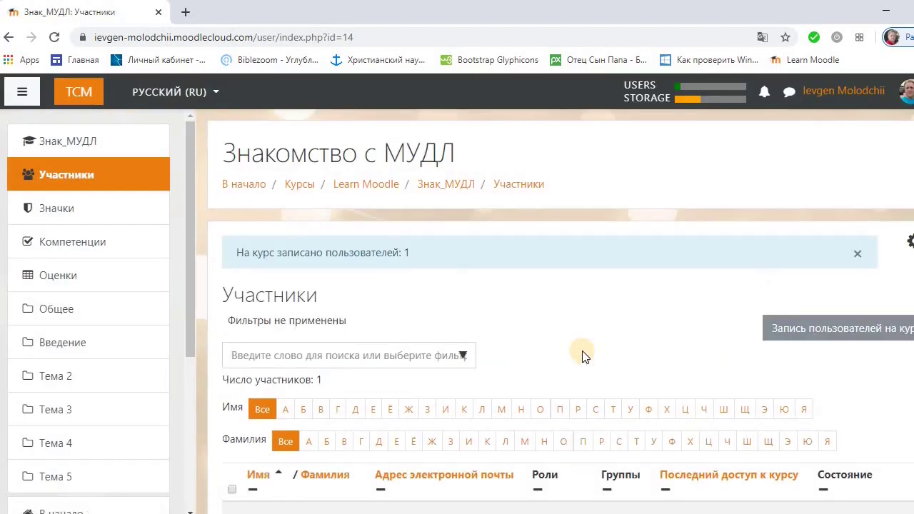
scroll(582, 353, down, 3)
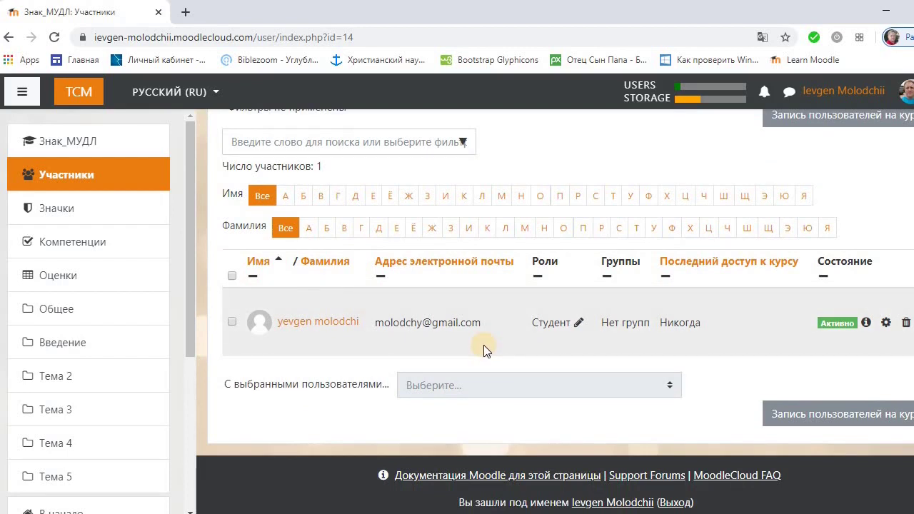
scroll(483, 345, up, 3)
scroll(484, 350, up, 1)
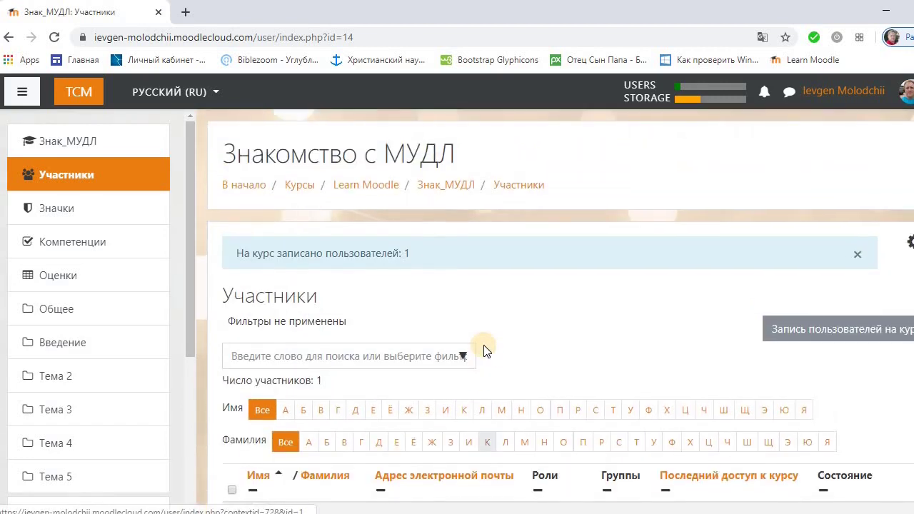